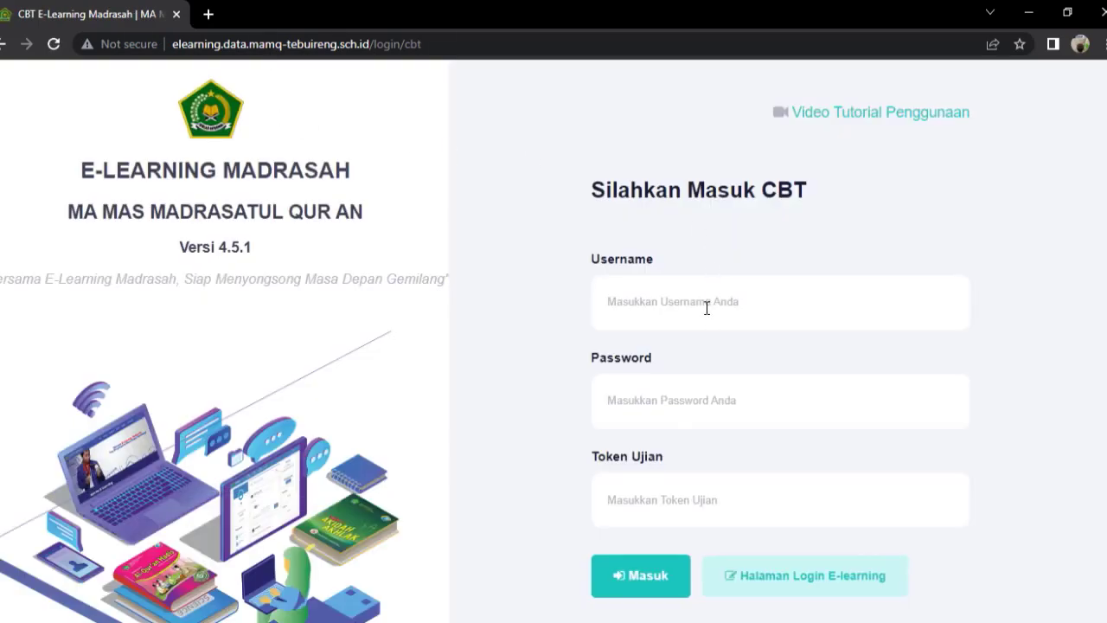
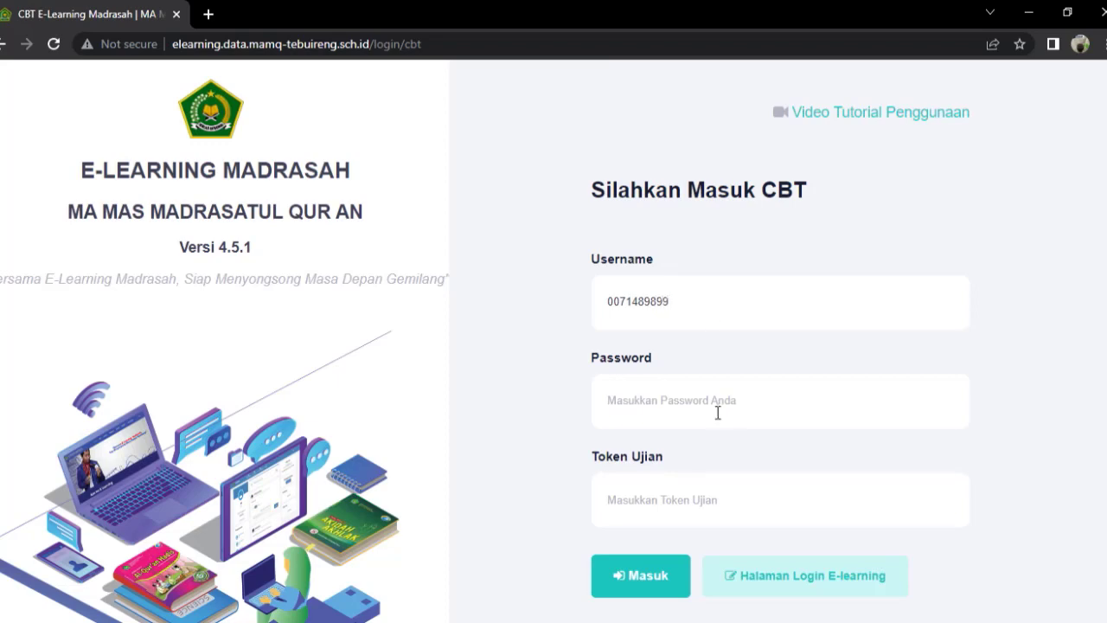
Enter the student's username, password and exam token, then sign in with Masuk.
{"action": "key", "text": "ctrl+v"}
{"action": "left_click", "coordinate": [685, 520]}
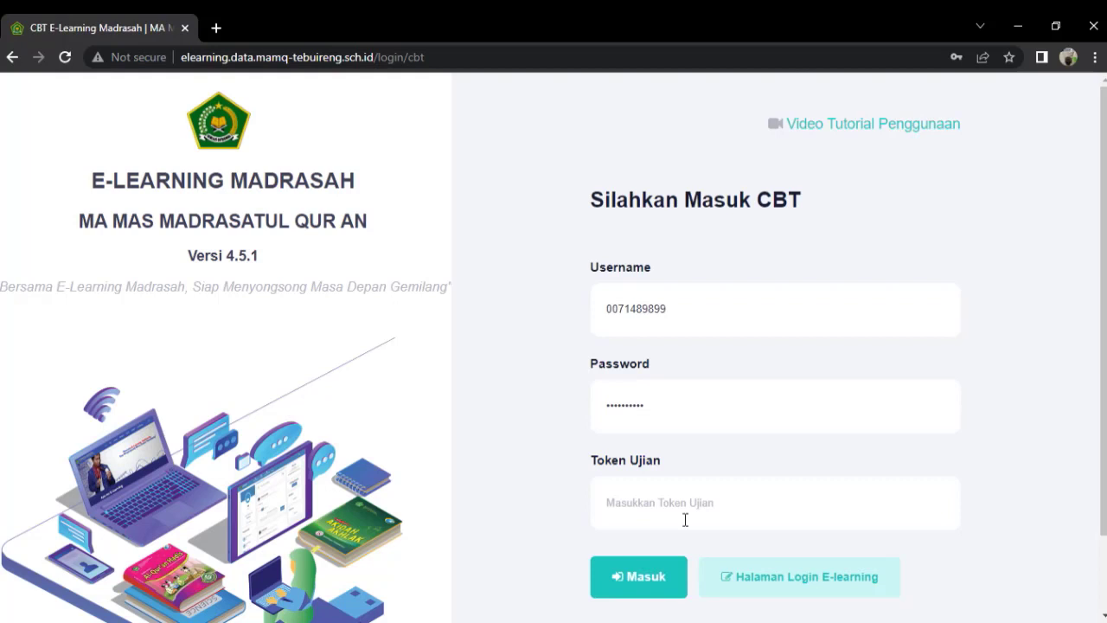
{"action": "left_click", "coordinate": [651, 574]}
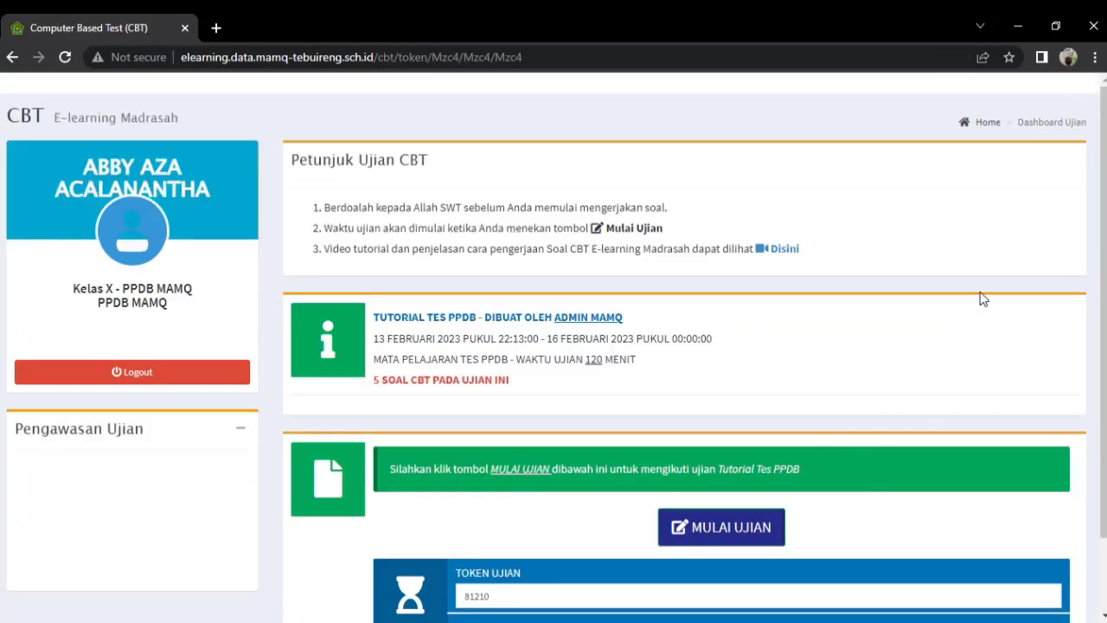
Start the Tutorial Tes PPDB exam and confirm with 'Lanjut, Mulai ujian'.
{"action": "scroll", "coordinate": [884, 334], "scroll_direction": "down", "scroll_amount": 1}
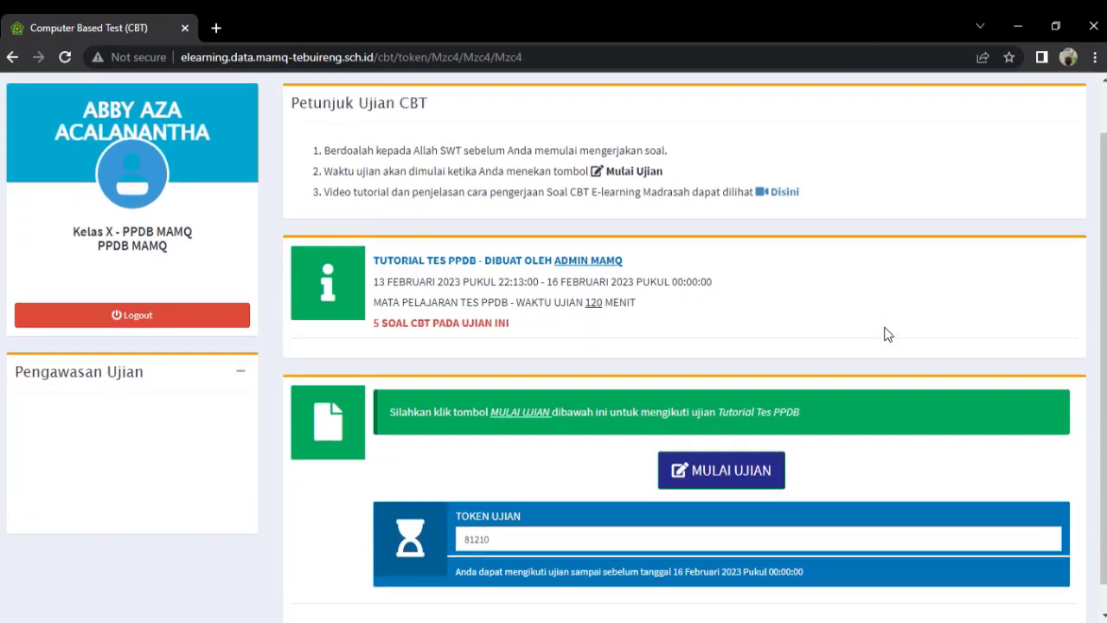
{"action": "scroll", "coordinate": [885, 333], "scroll_direction": "up", "scroll_amount": 1}
{"action": "scroll", "coordinate": [883, 329], "scroll_direction": "down", "scroll_amount": 1}
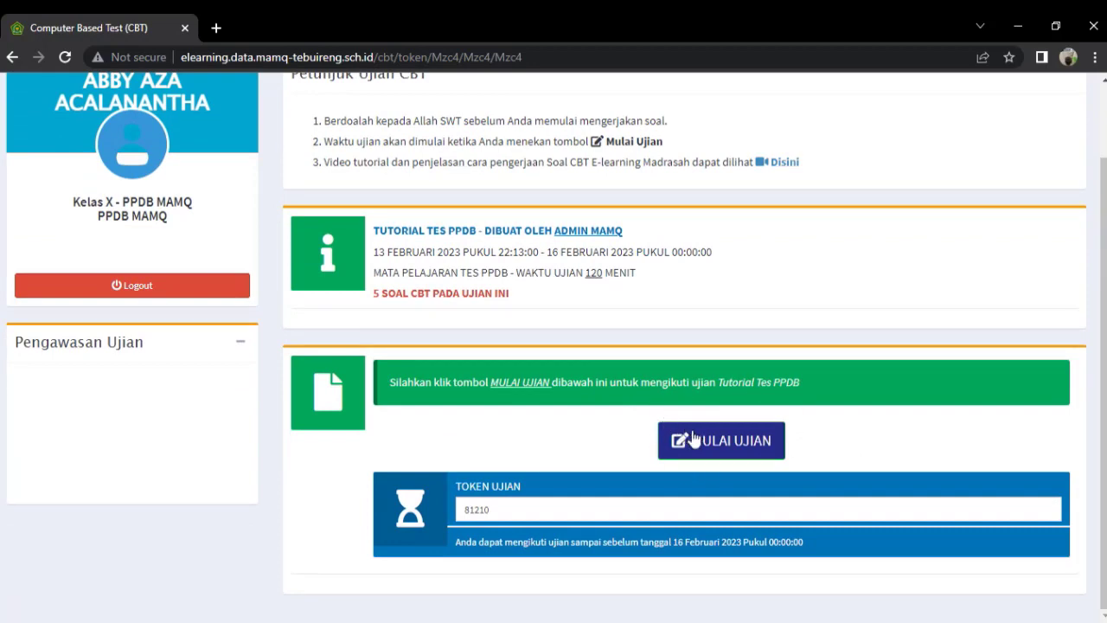
{"action": "left_click", "coordinate": [712, 448]}
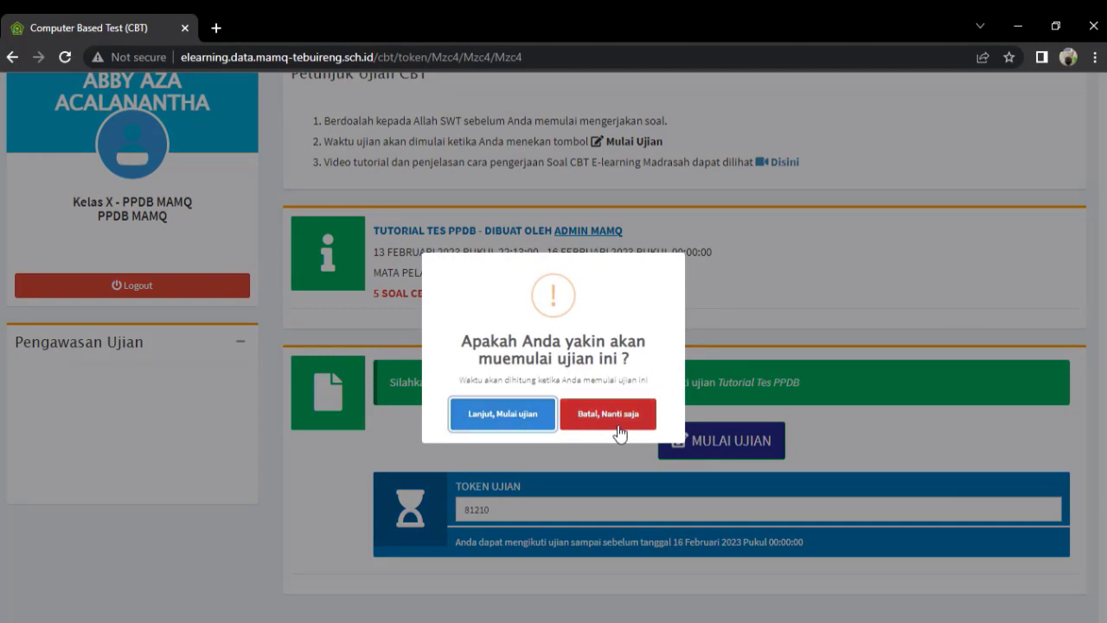
{"action": "left_click", "coordinate": [504, 417]}
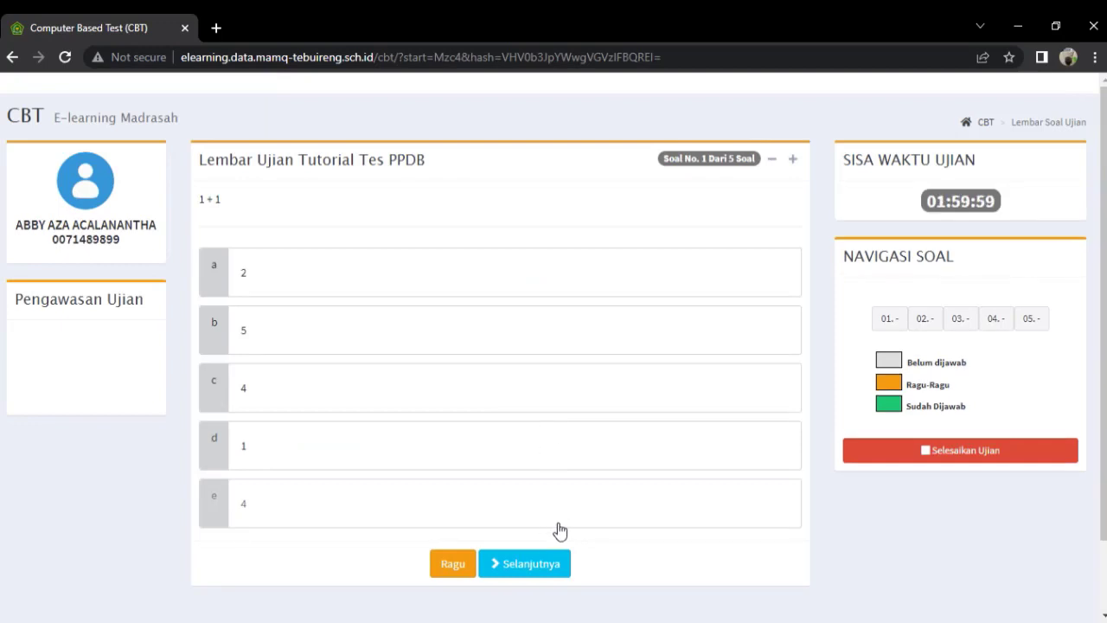
Answer question 1 with 2 and question 2 with Rumput, reviewing question 1 in between.
{"action": "left_click", "coordinate": [288, 277]}
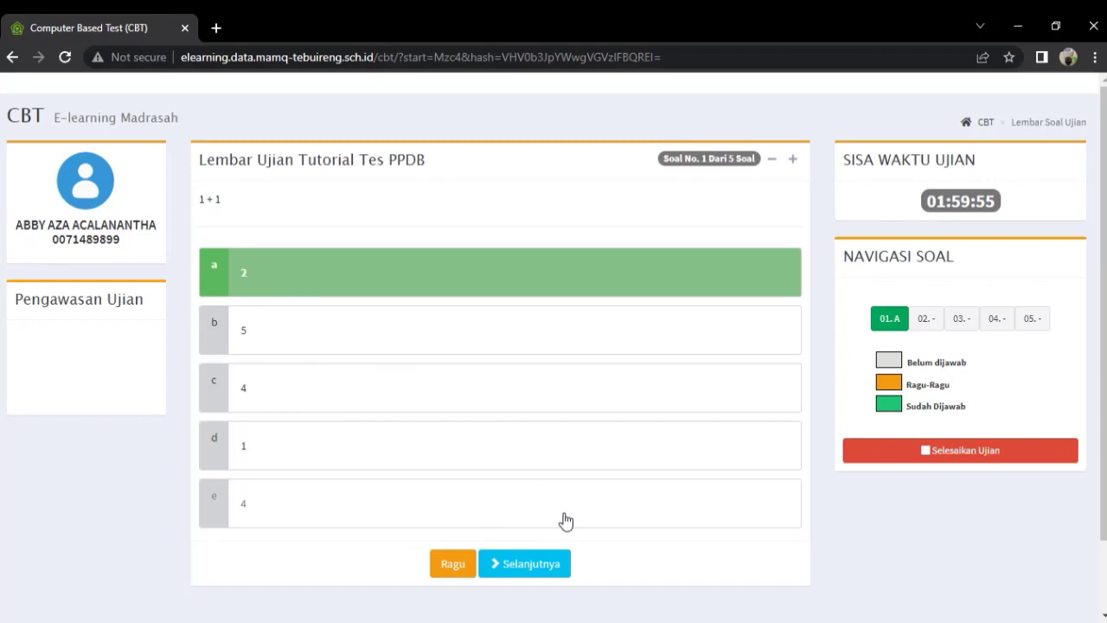
{"action": "left_click", "coordinate": [536, 563]}
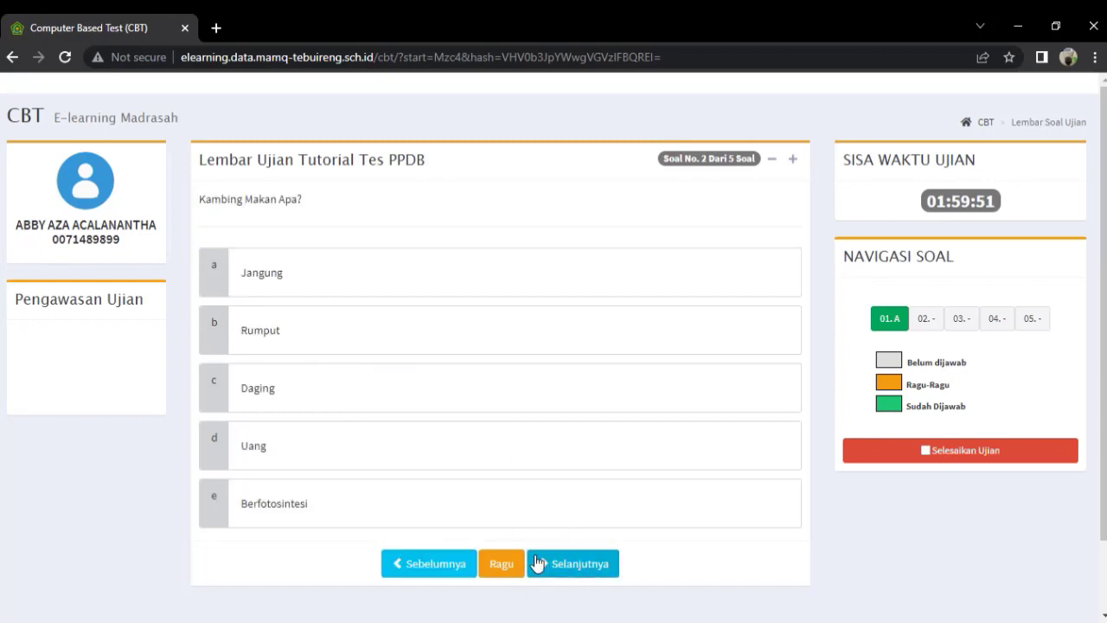
{"action": "left_click", "coordinate": [305, 348]}
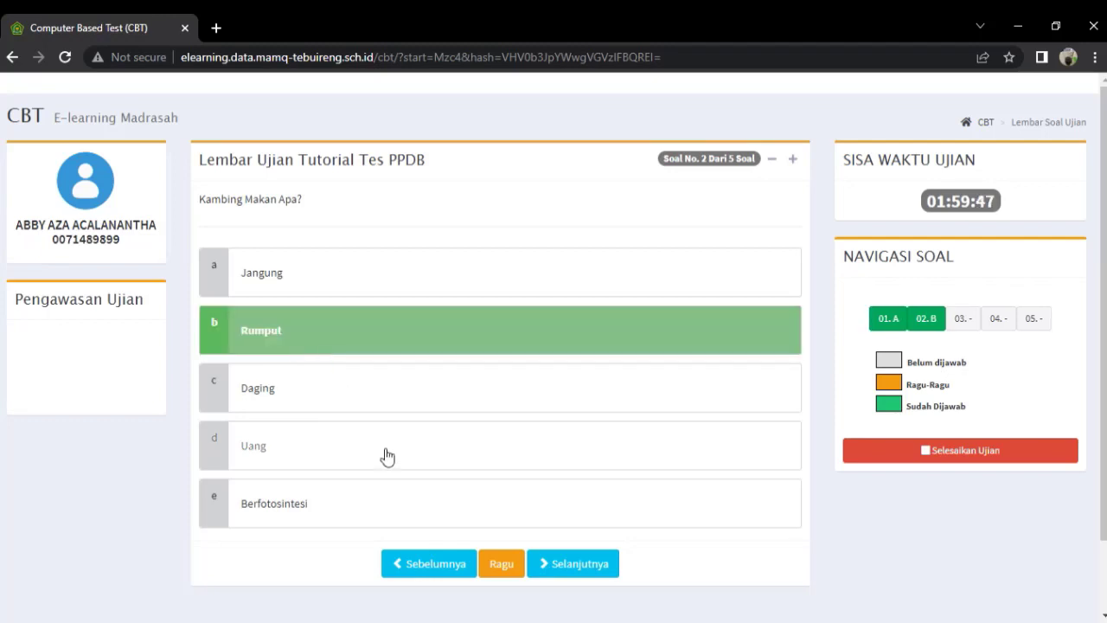
{"action": "left_click", "coordinate": [430, 566]}
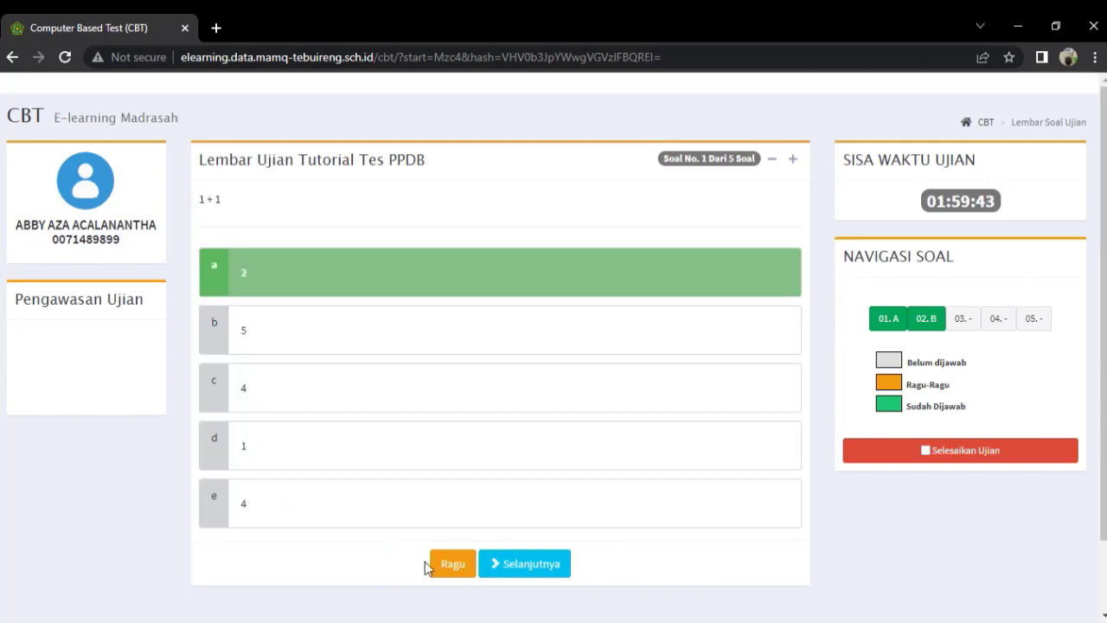
{"action": "left_click", "coordinate": [542, 577]}
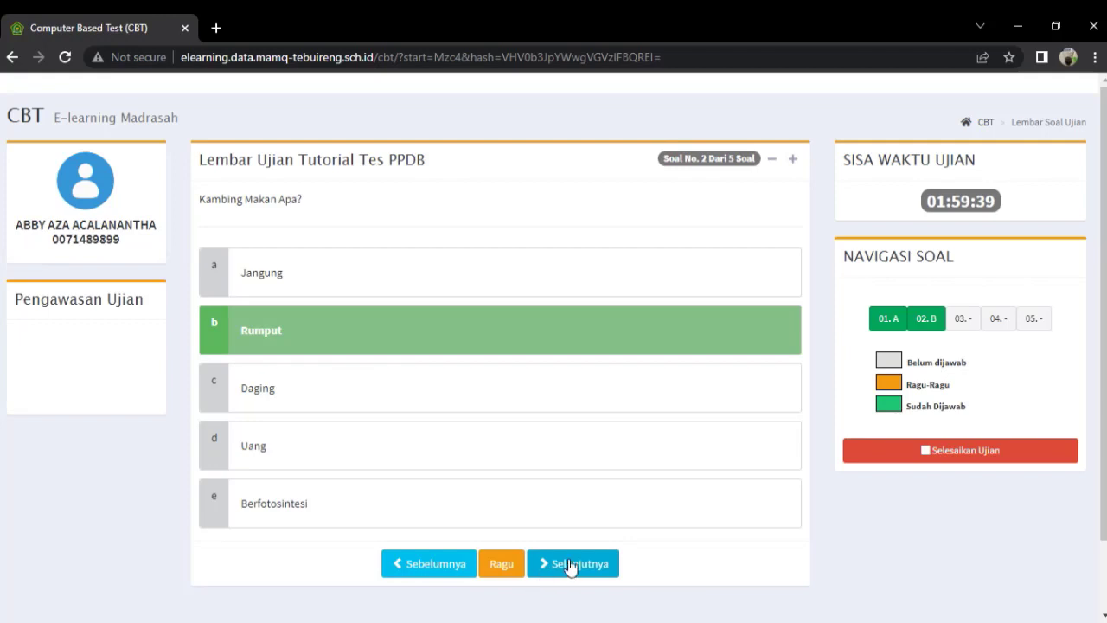
Answer question 3 with Asia, flag it Ragu, and advance to question 4.
{"action": "left_click", "coordinate": [571, 566]}
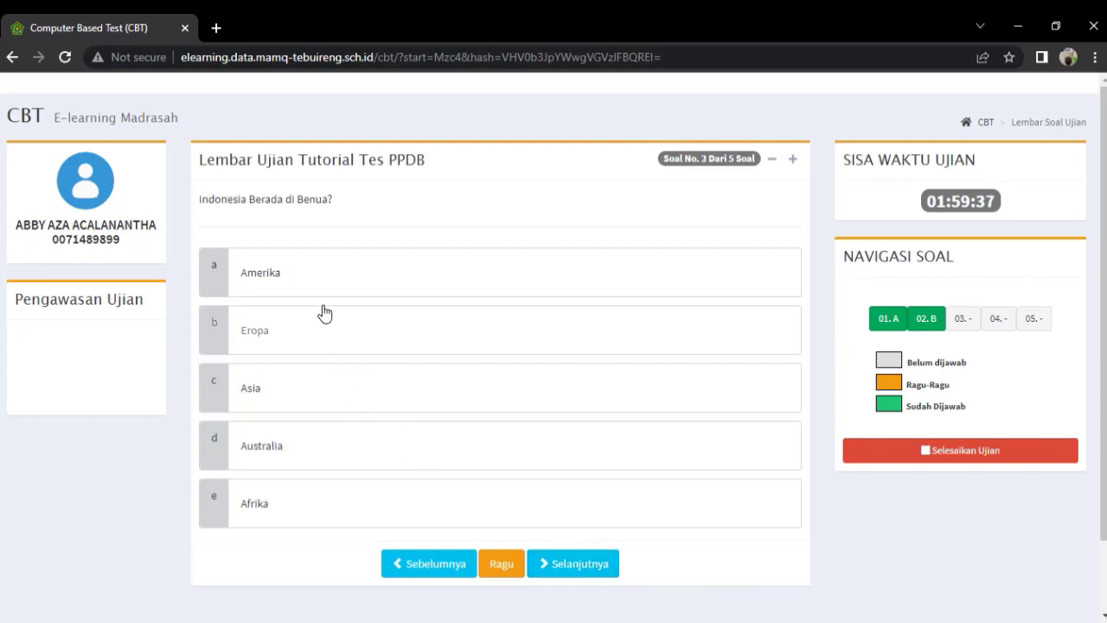
{"action": "left_click", "coordinate": [314, 403]}
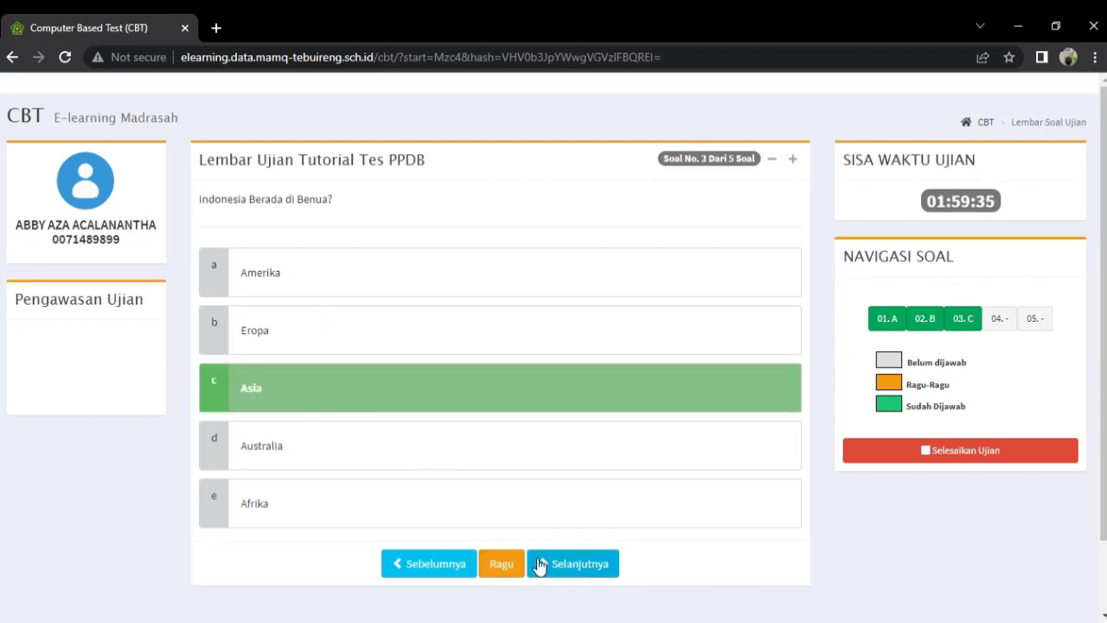
{"action": "left_click", "coordinate": [501, 565]}
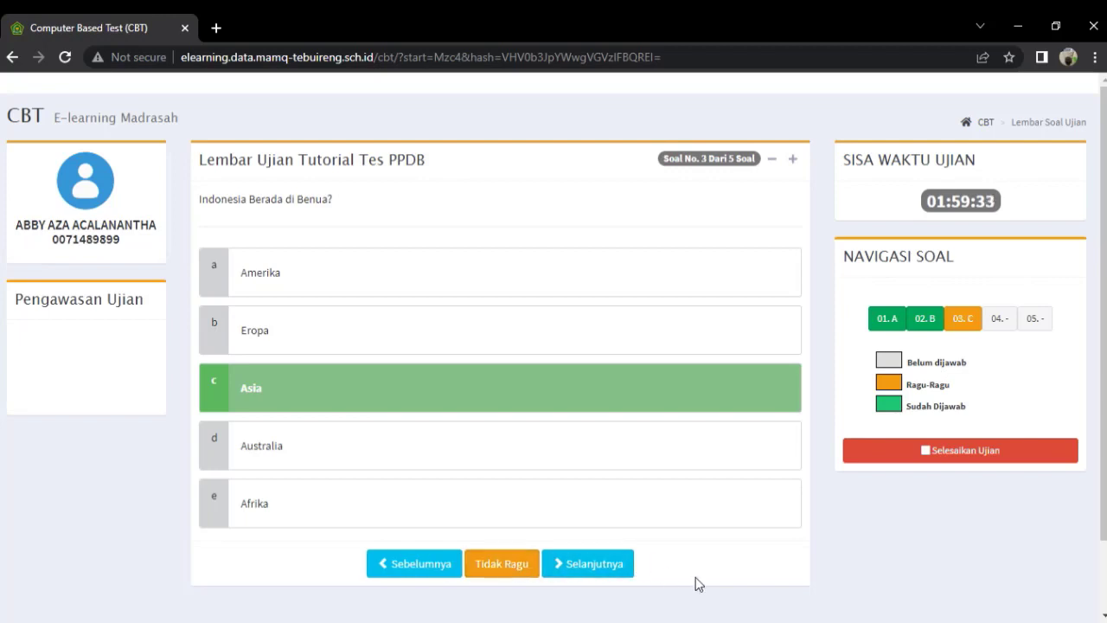
{"action": "left_click", "coordinate": [619, 573]}
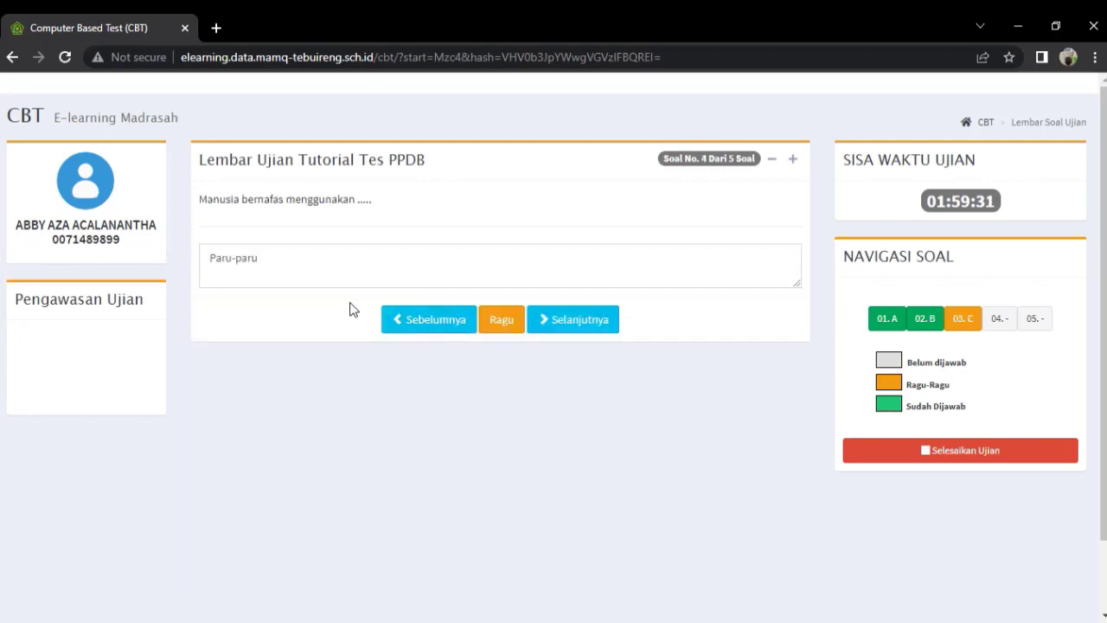
Retype question 4's essay answer as 'paru paru' and flag it as doubtful.
{"action": "left_click", "coordinate": [313, 269]}
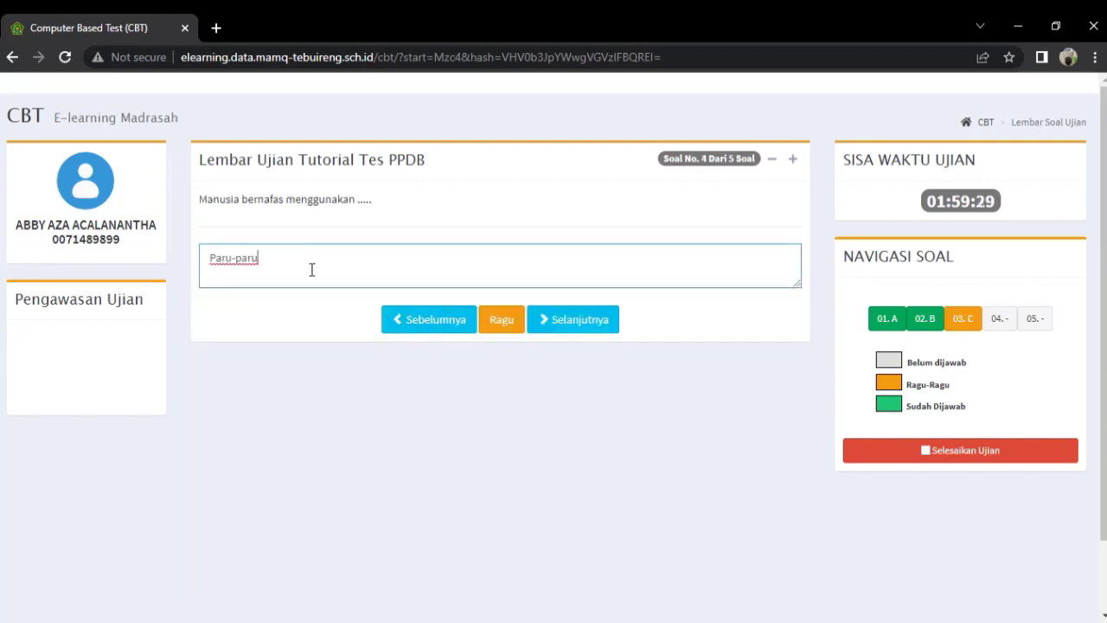
{"action": "left_click_drag", "start_coordinate": [259, 262], "coordinate": [211, 265]}
{"action": "key", "text": "BackSpace"}
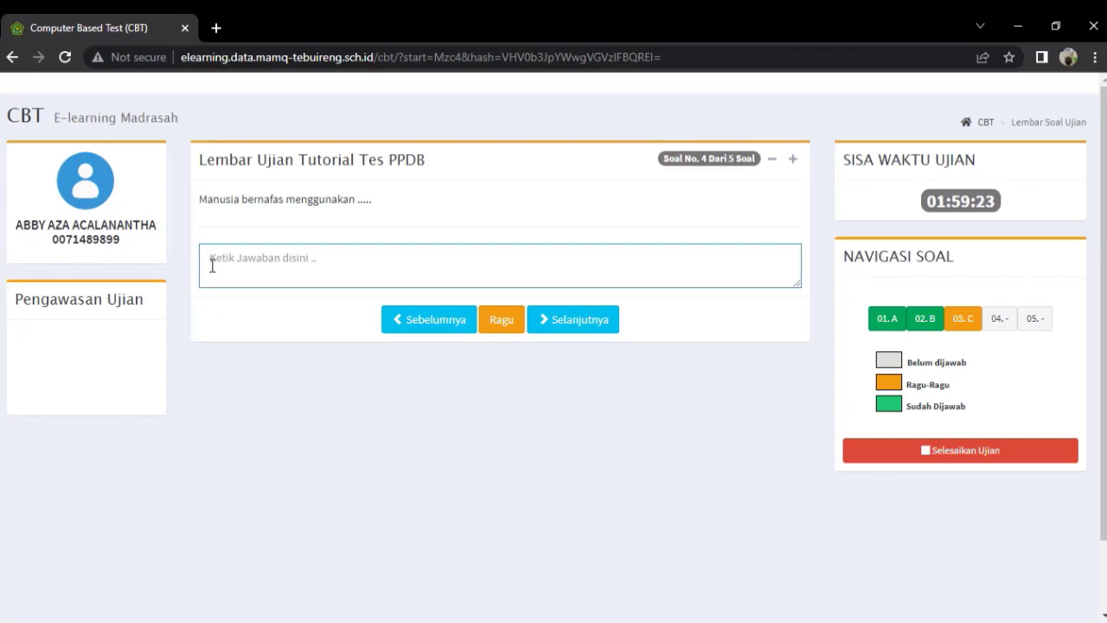
{"action": "type", "text": "pa"}
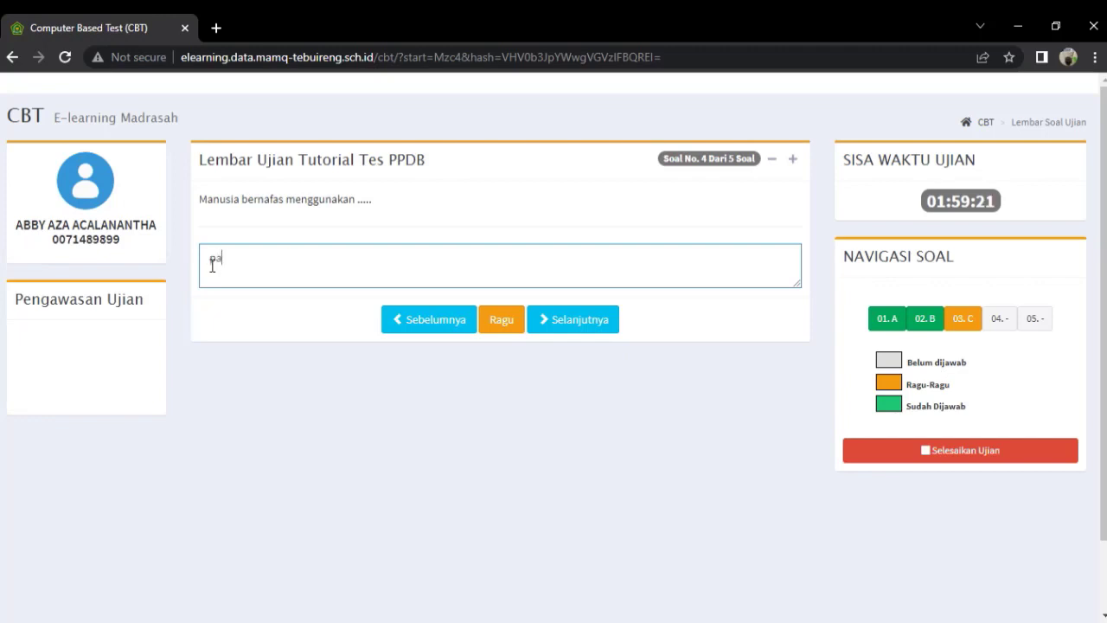
{"action": "type", "text": "ru paru"}
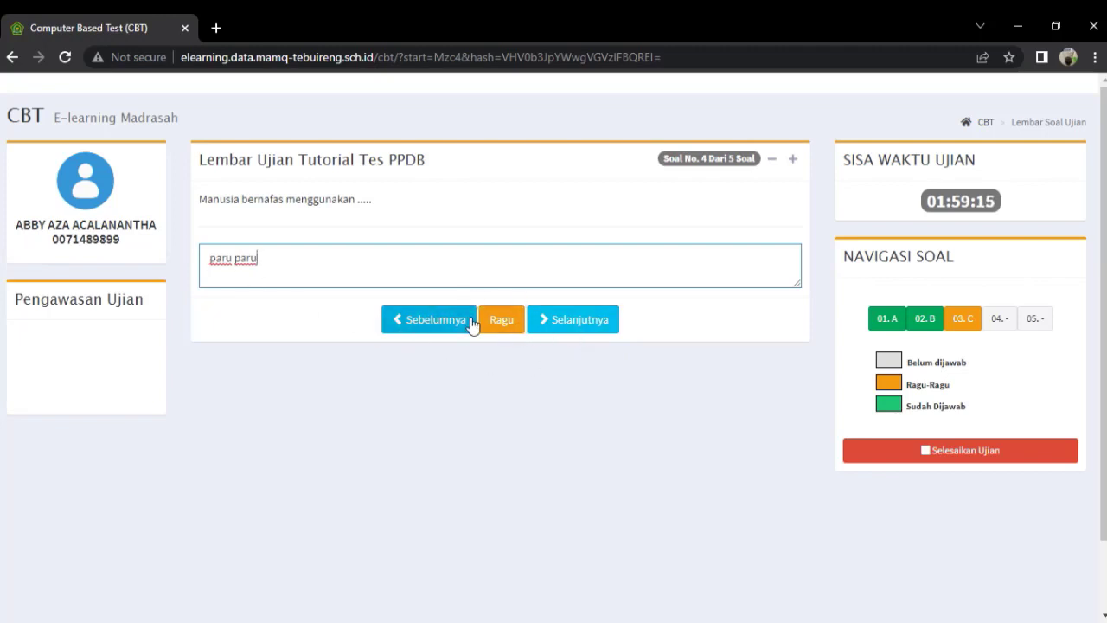
{"action": "left_click", "coordinate": [510, 320]}
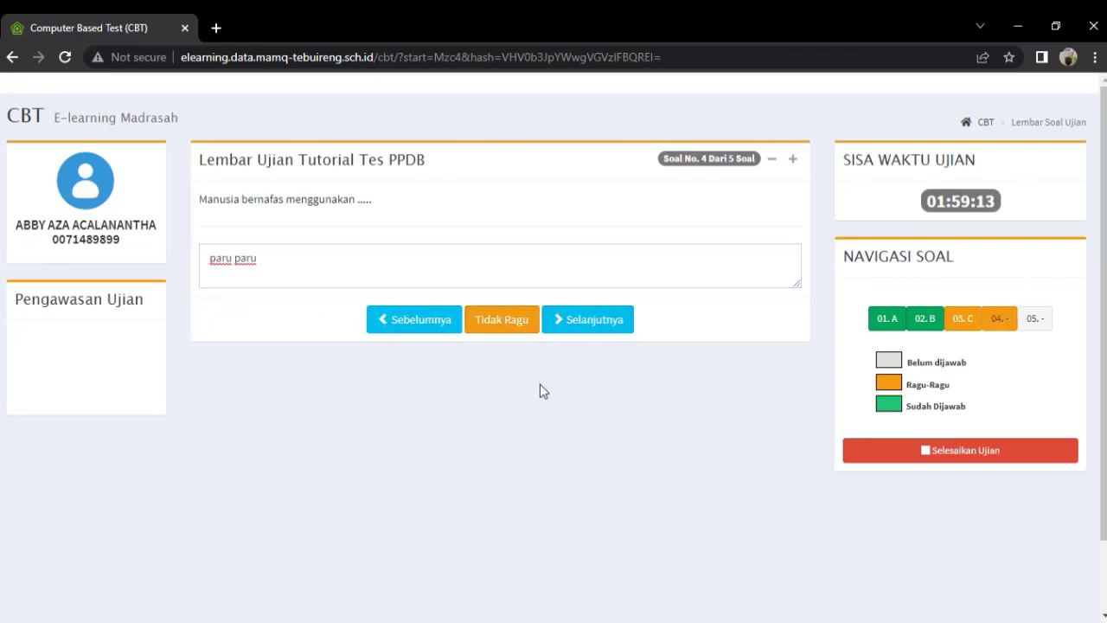
On question 5, replace the essay answer with 'Energi'.
{"action": "left_click", "coordinate": [601, 327]}
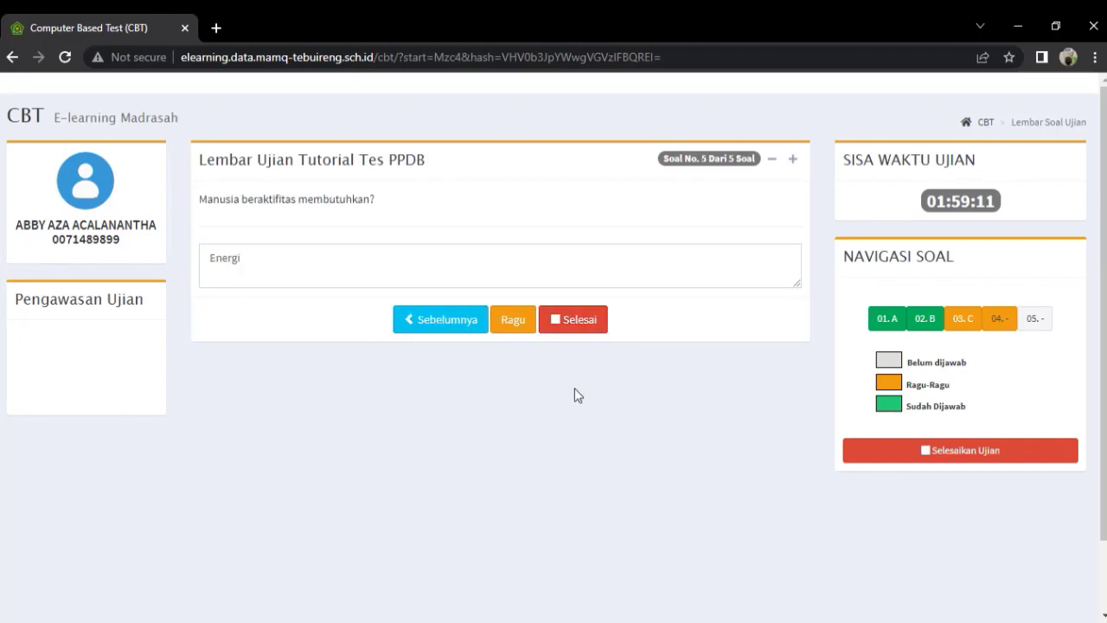
{"action": "left_click", "coordinate": [305, 268]}
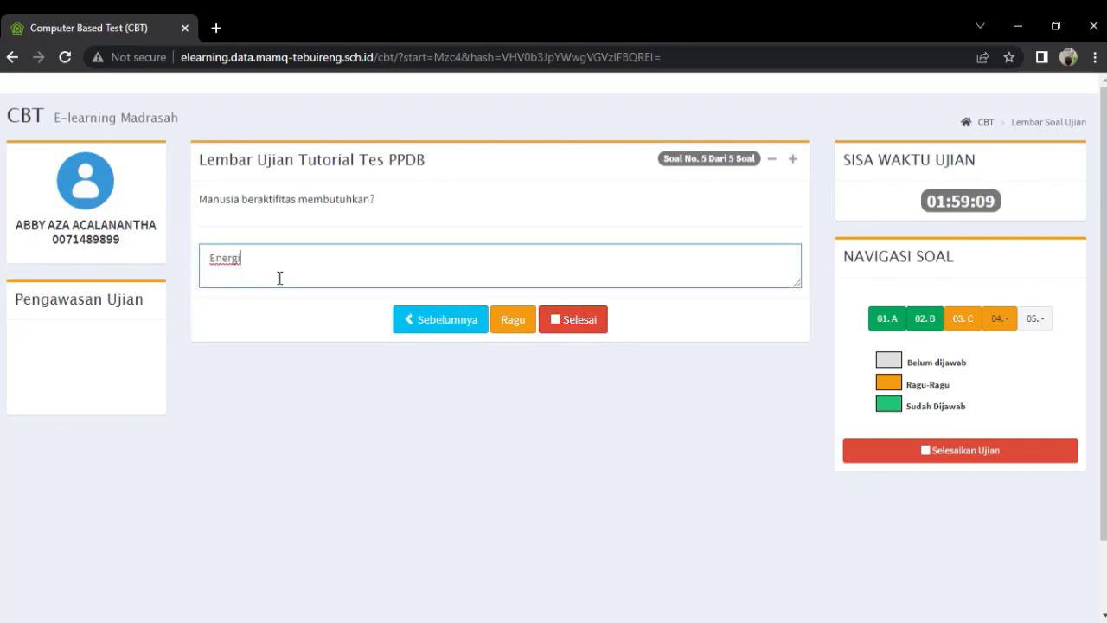
{"action": "left_click_drag", "start_coordinate": [279, 277], "coordinate": [192, 260]}
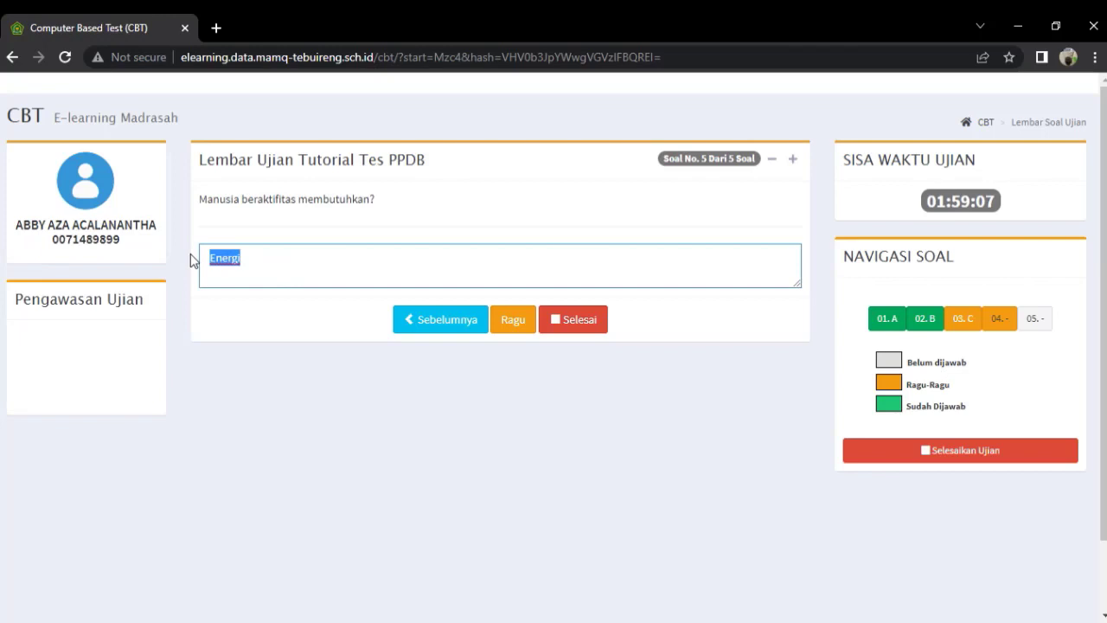
{"action": "type", "text": "Energ"}
{"action": "key", "text": "BackSpace"}
{"action": "key", "text": "BackSpace"}
{"action": "key", "text": "BackSpace"}
{"action": "key", "text": "BackSpace"}
{"action": "type", "text": "Ener"}
Clear the Ragu flags on questions 4 and 3, then jump back to question 5.
{"action": "left_click", "coordinate": [449, 333]}
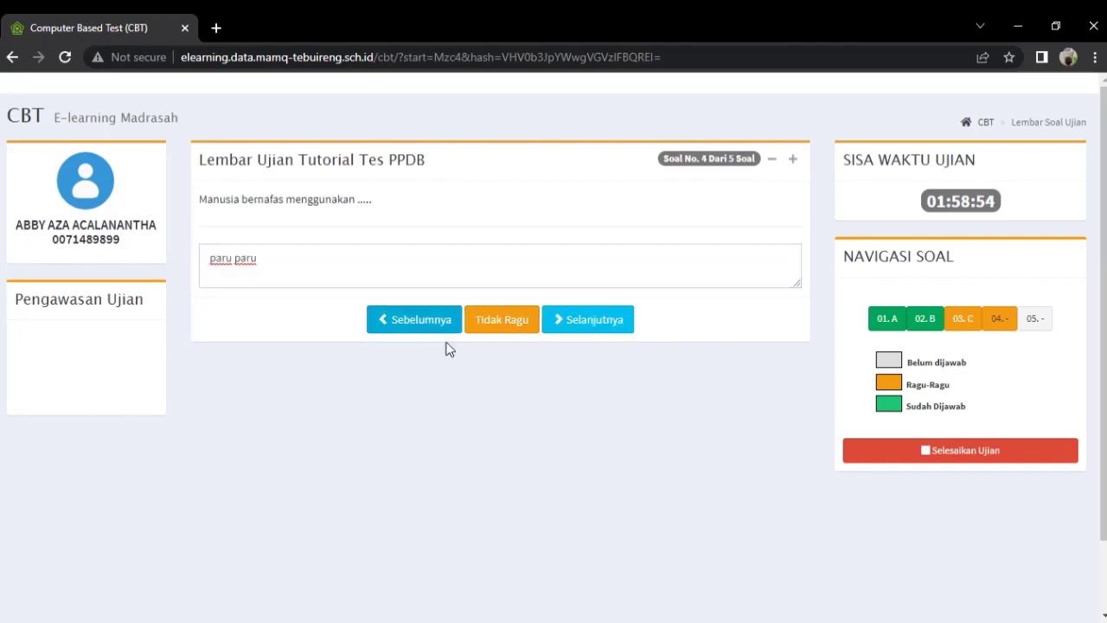
{"action": "left_click", "coordinate": [513, 333]}
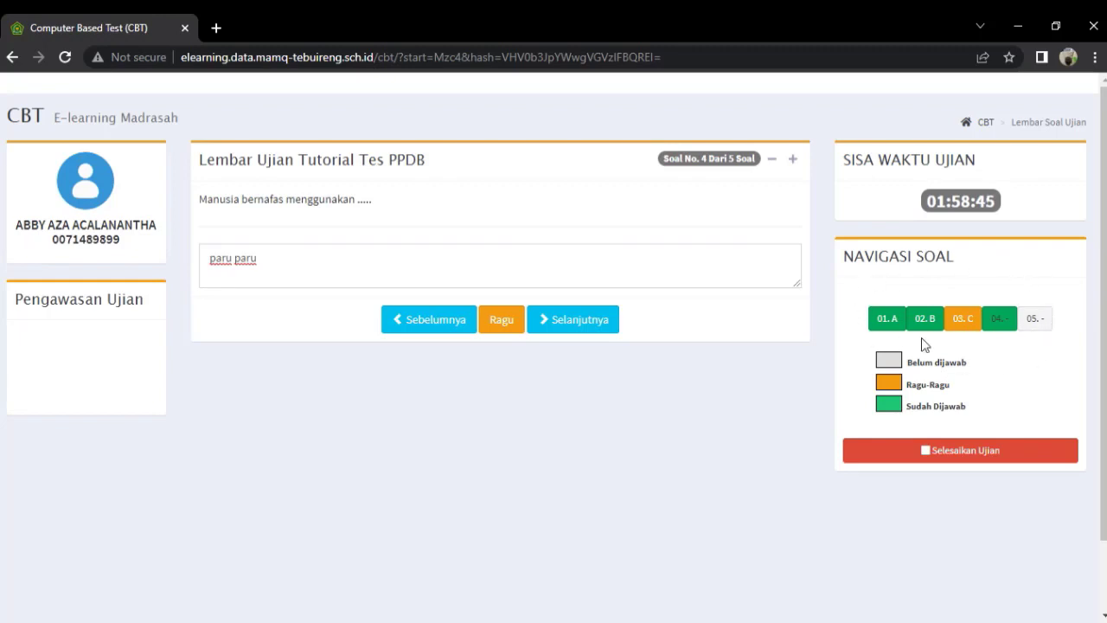
{"action": "left_click", "coordinate": [965, 320]}
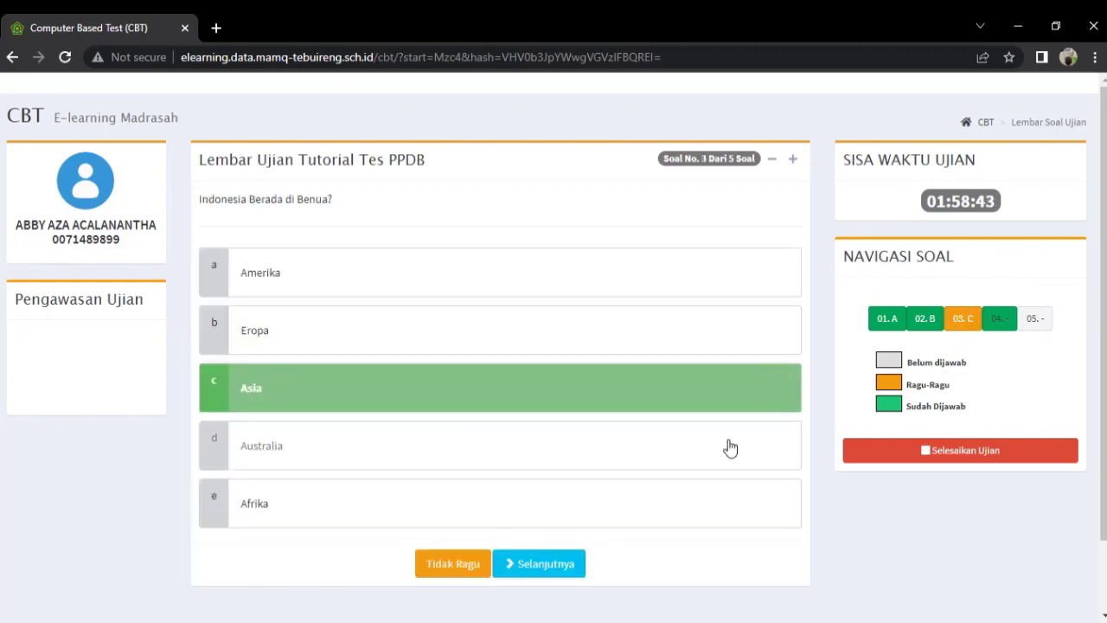
{"action": "left_click", "coordinate": [453, 573]}
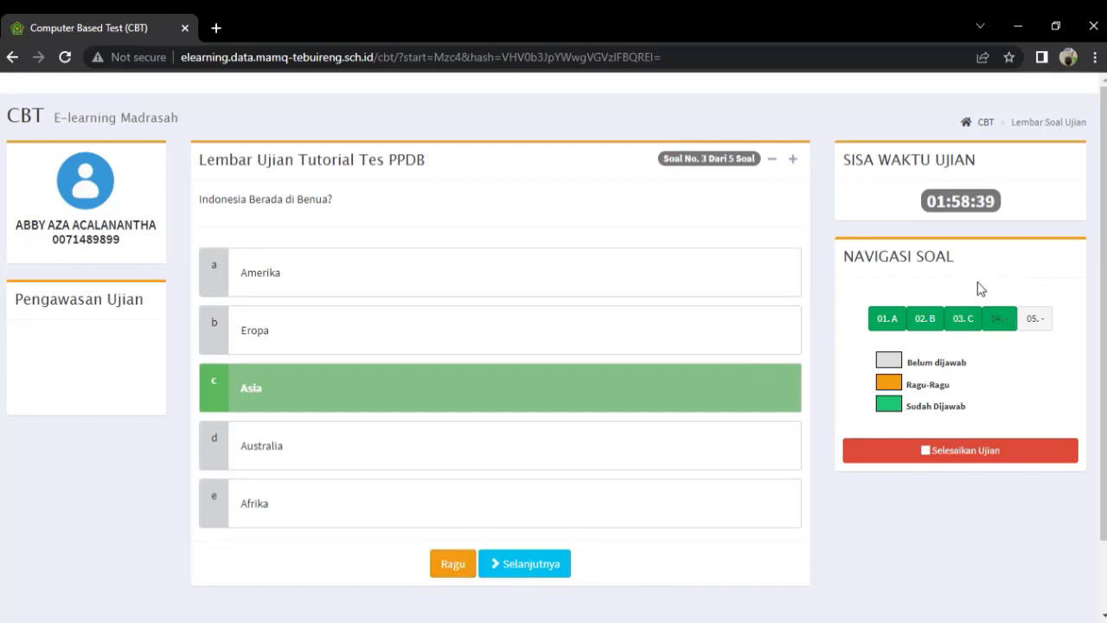
{"action": "left_click", "coordinate": [1044, 321]}
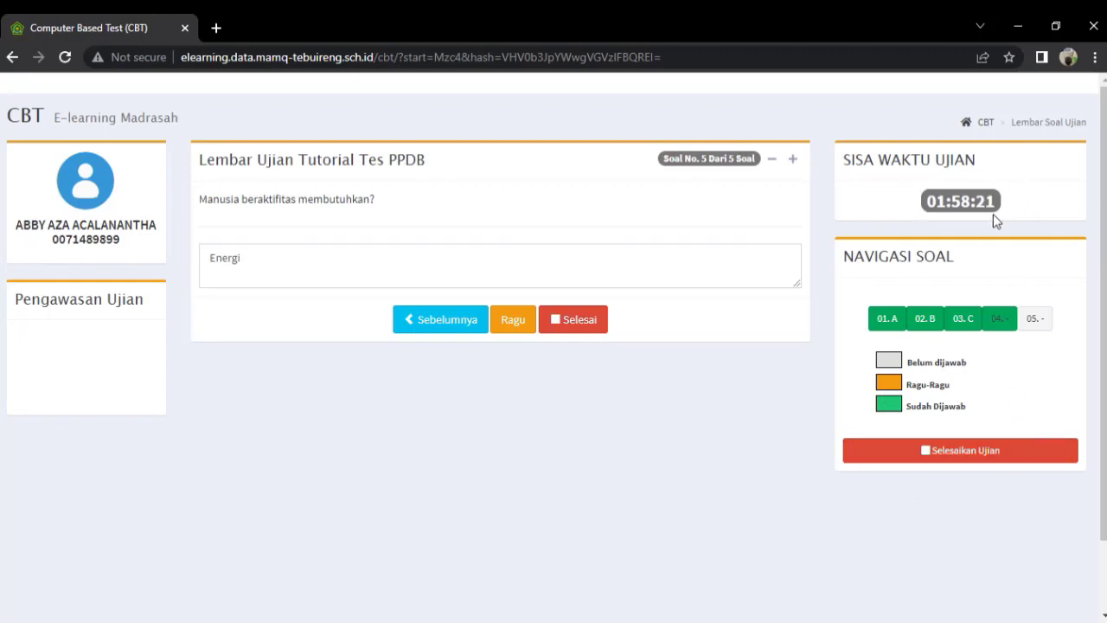
End the exam with Selesai and confirm 'Ya, Akhiri Ujian ini' to see score 100.
{"action": "left_click", "coordinate": [588, 330]}
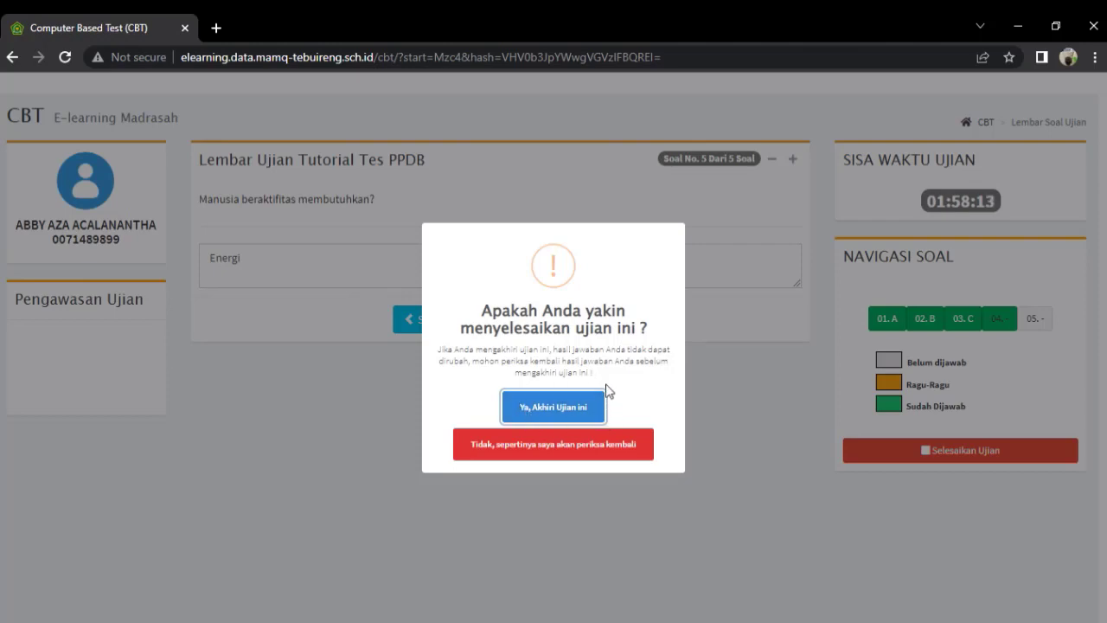
{"action": "left_click", "coordinate": [563, 416]}
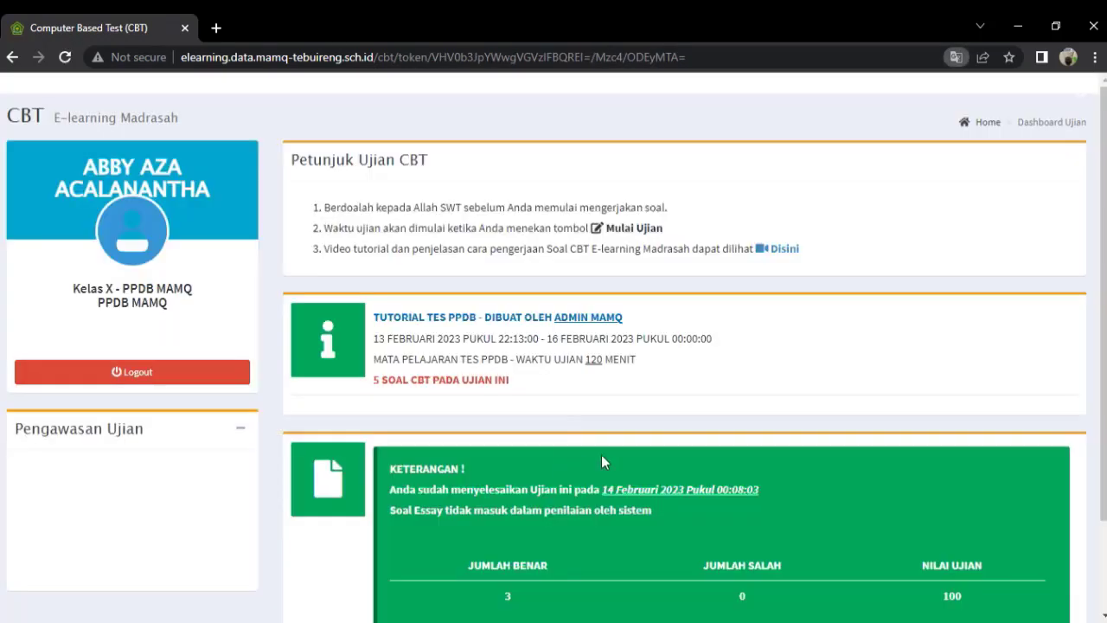
Review the exam result page, then log out of the student account.
{"action": "scroll", "coordinate": [651, 447], "scroll_direction": "down", "scroll_amount": 2}
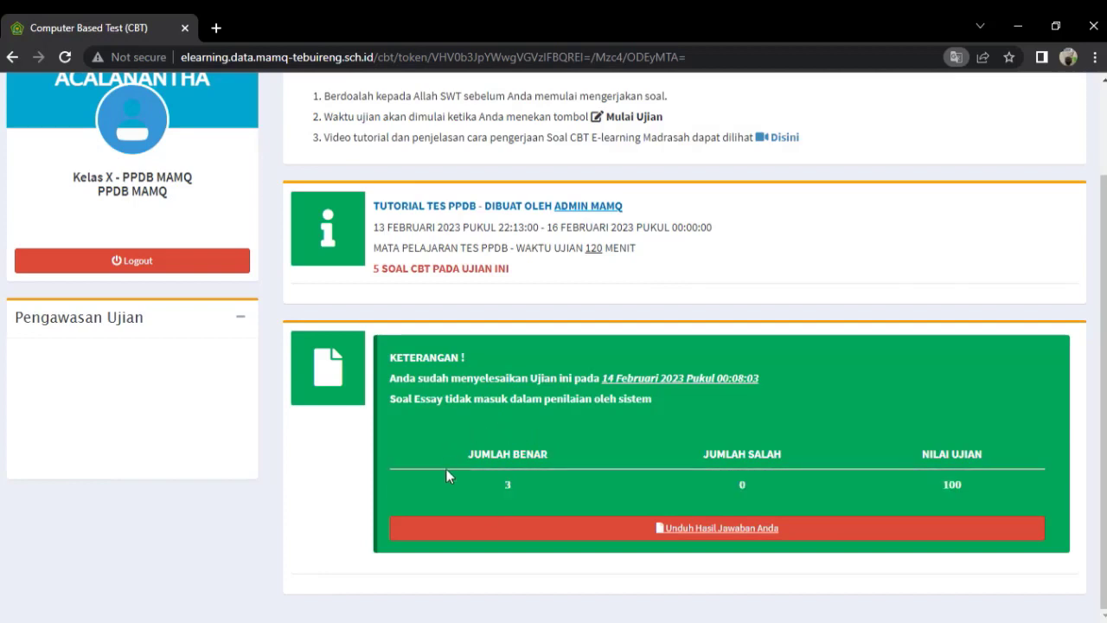
{"action": "scroll", "coordinate": [526, 443], "scroll_direction": "up", "scroll_amount": 3}
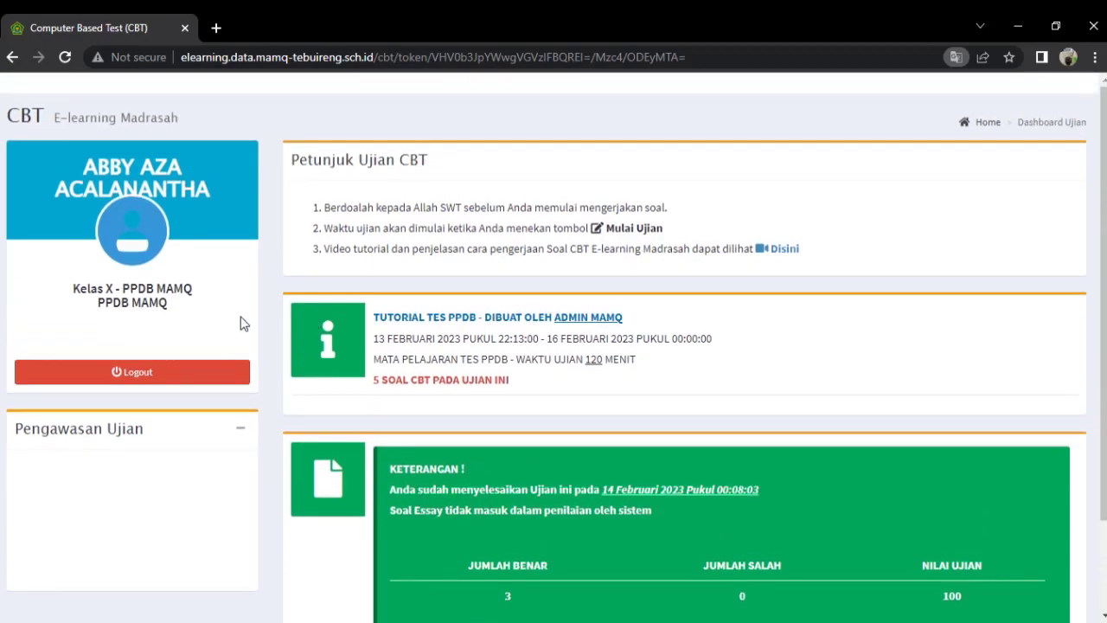
{"action": "left_click", "coordinate": [185, 377]}
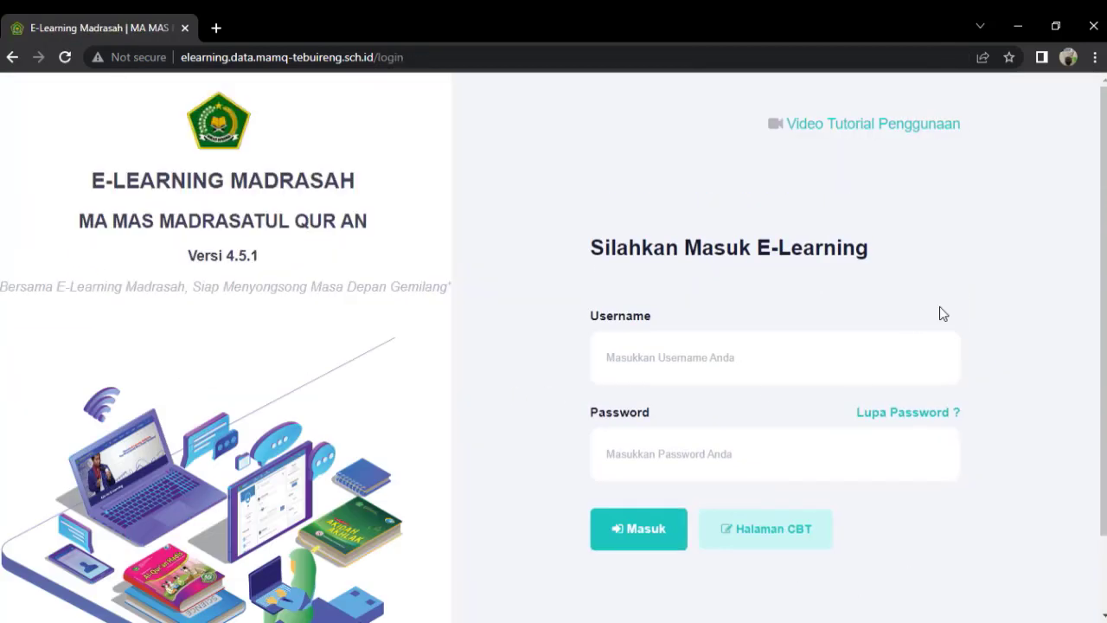